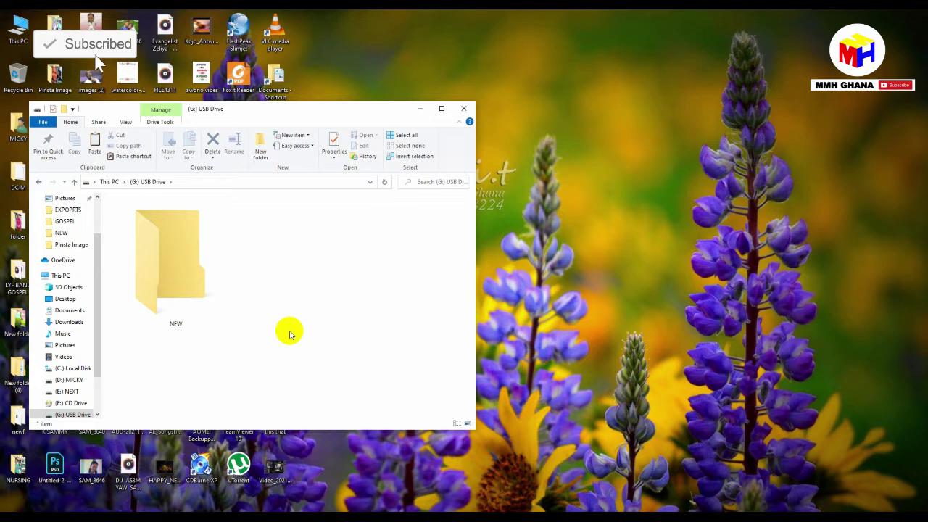
Check the Recycle Bin for the deleted files and return to a refreshed desktop
click(419, 109)
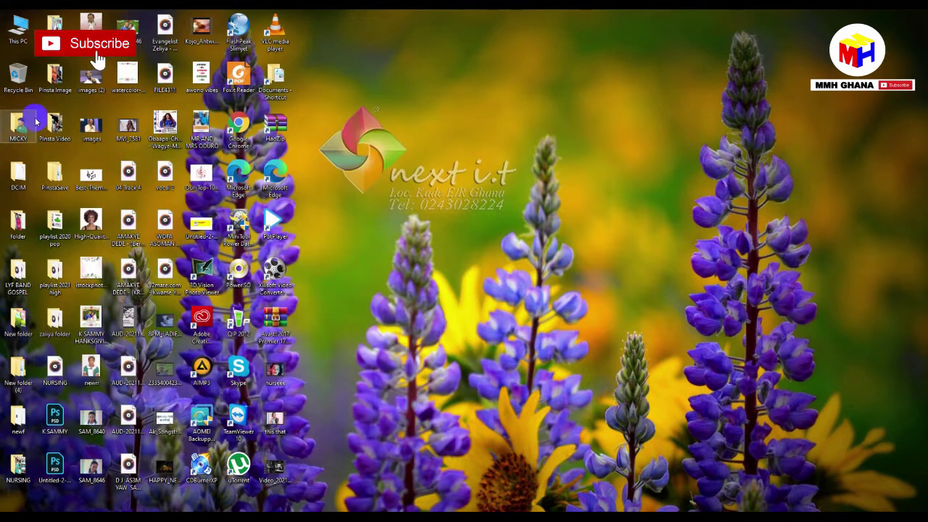
double_click(18, 77)
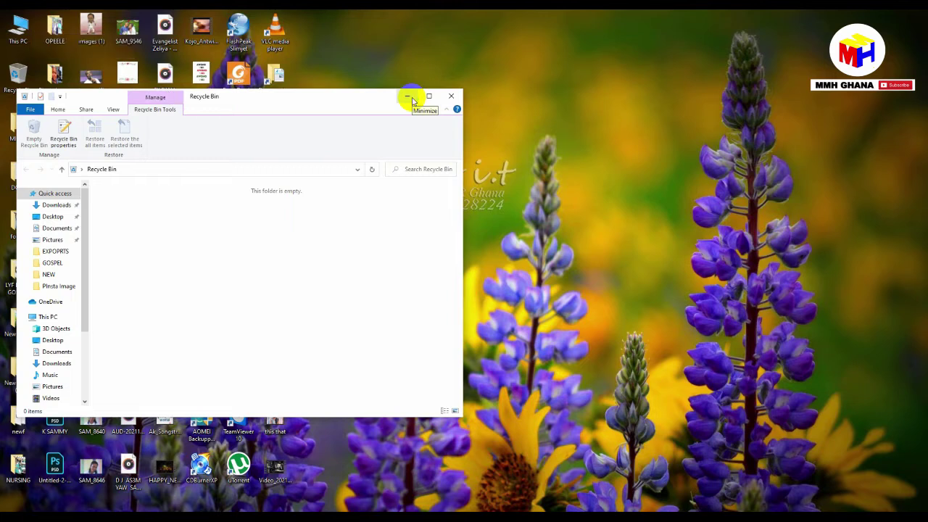
click(408, 96)
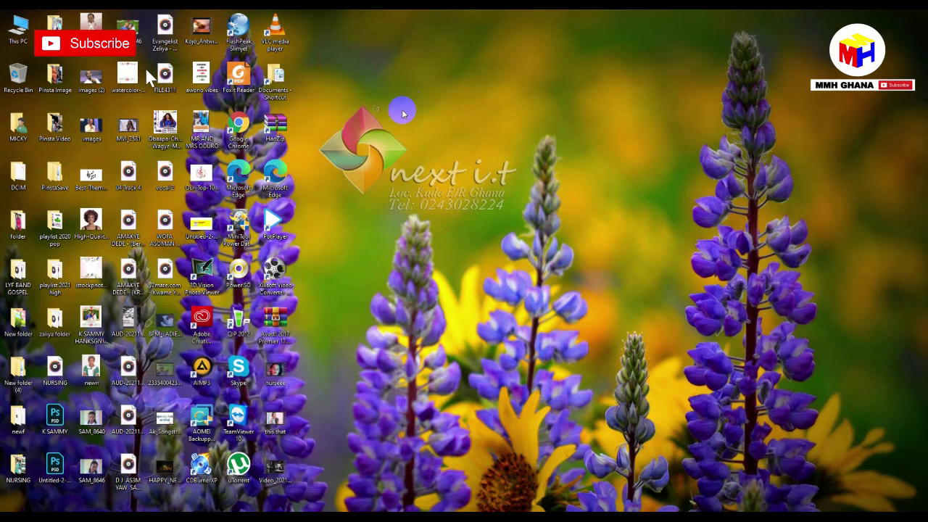
right_click(396, 129)
click(414, 157)
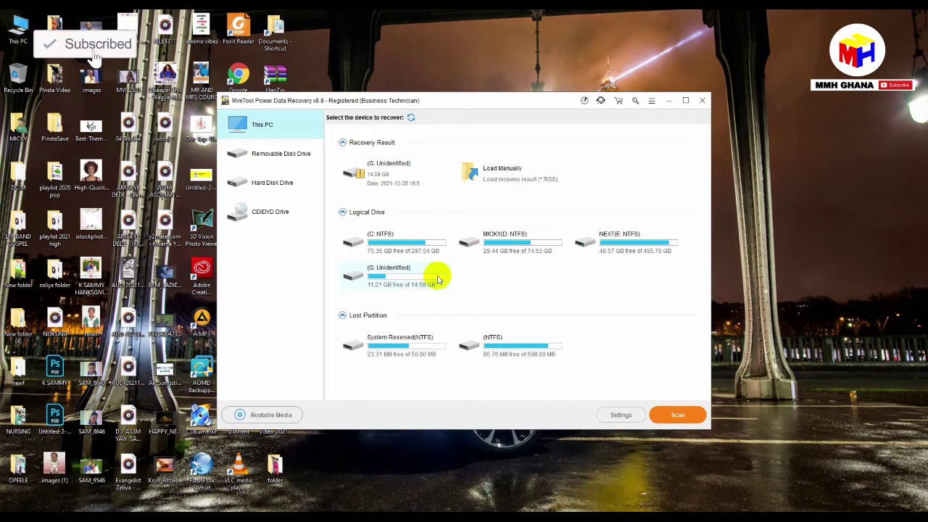
Scan the unidentified G: logical drive for lost files in MiniTool Power Data Recovery
click(417, 283)
double_click(417, 283)
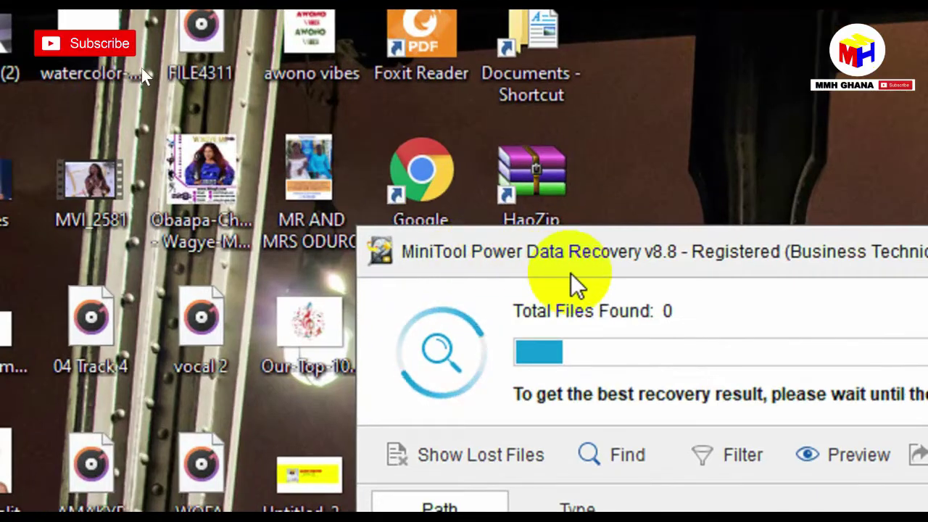
click(673, 269)
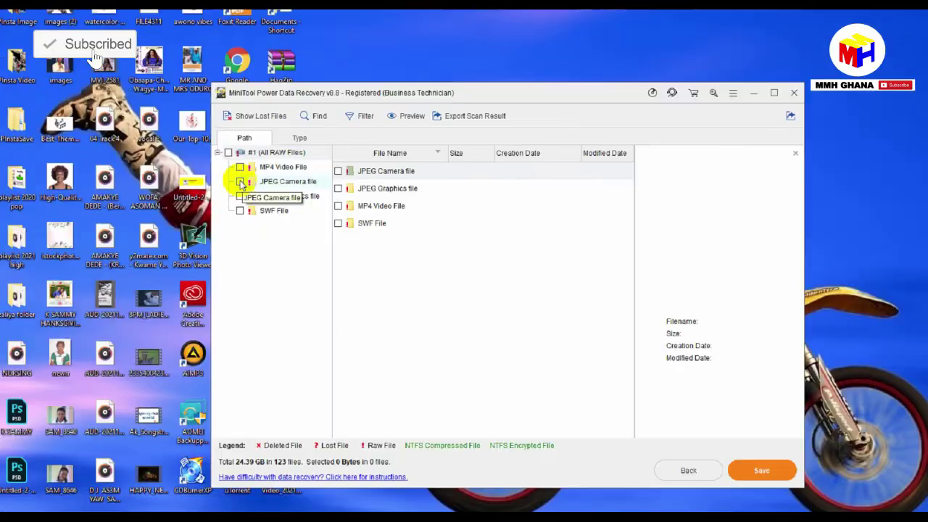
Mark the JPEG Camera file folder for recovery and look through its listed photos and the file1.jpg preview
click(240, 182)
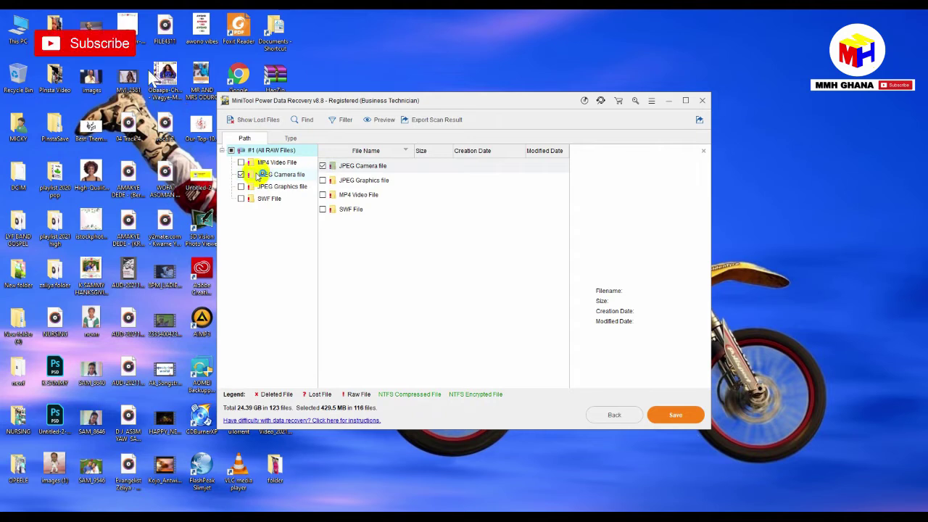
click(258, 176)
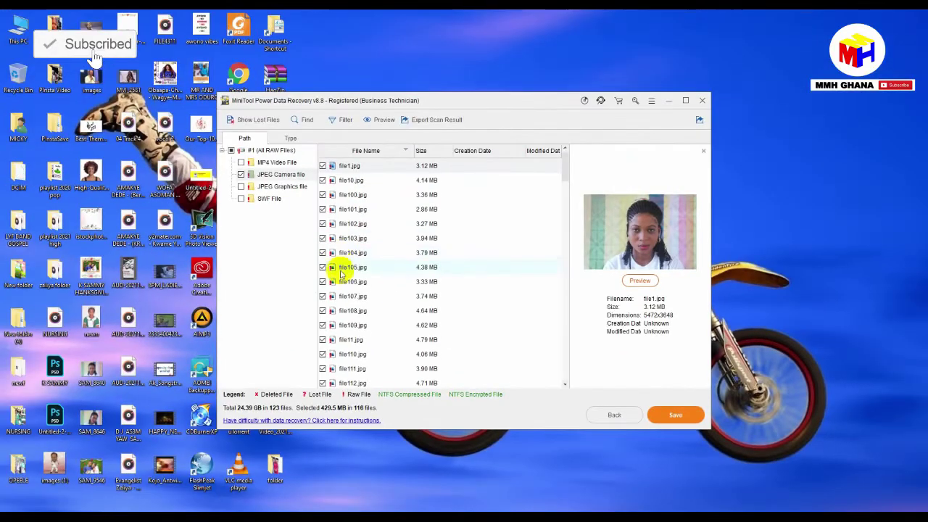
scroll(349, 341, down, 7)
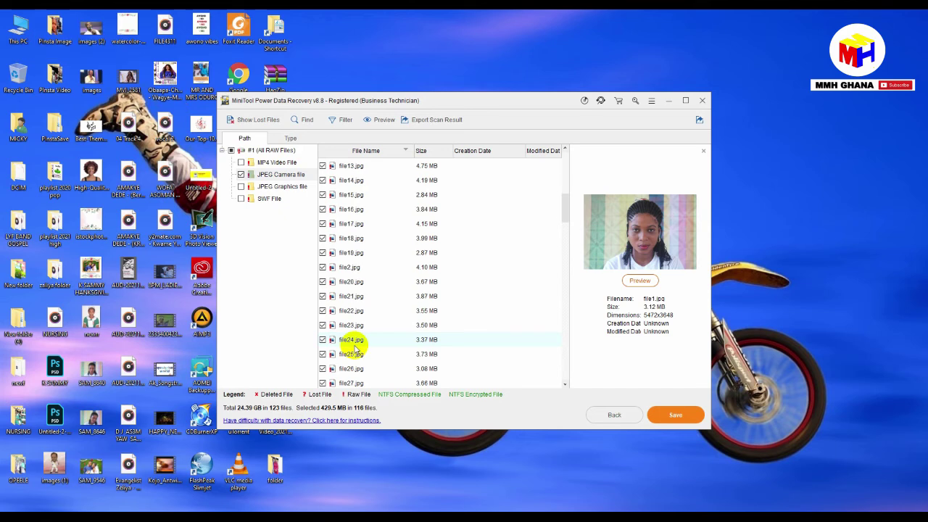
scroll(355, 346, down, 19)
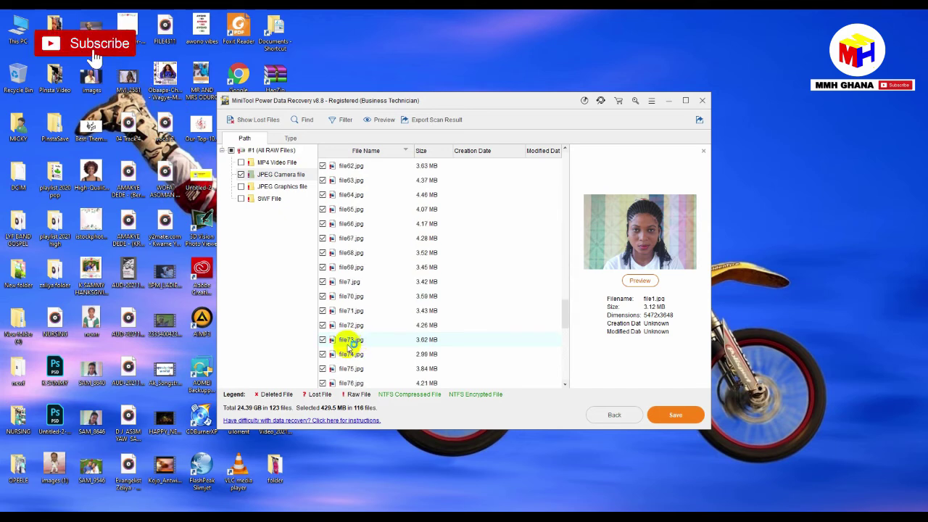
scroll(349, 347, down, 5)
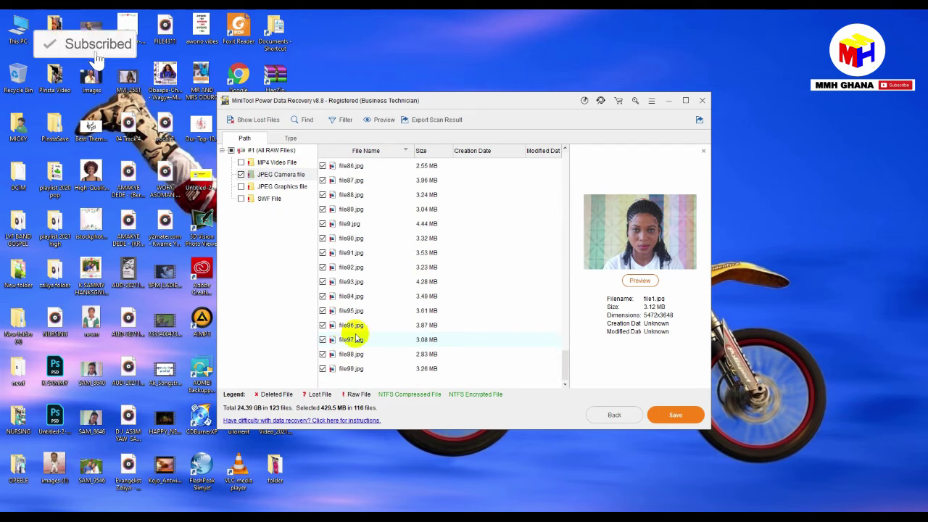
scroll(356, 339, up, 14)
scroll(362, 313, up, 18)
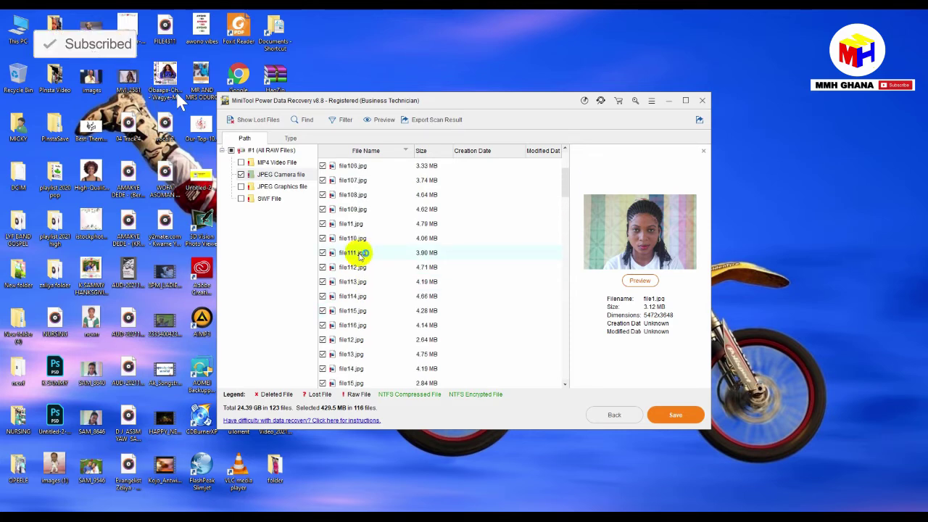
scroll(359, 253, up, 3)
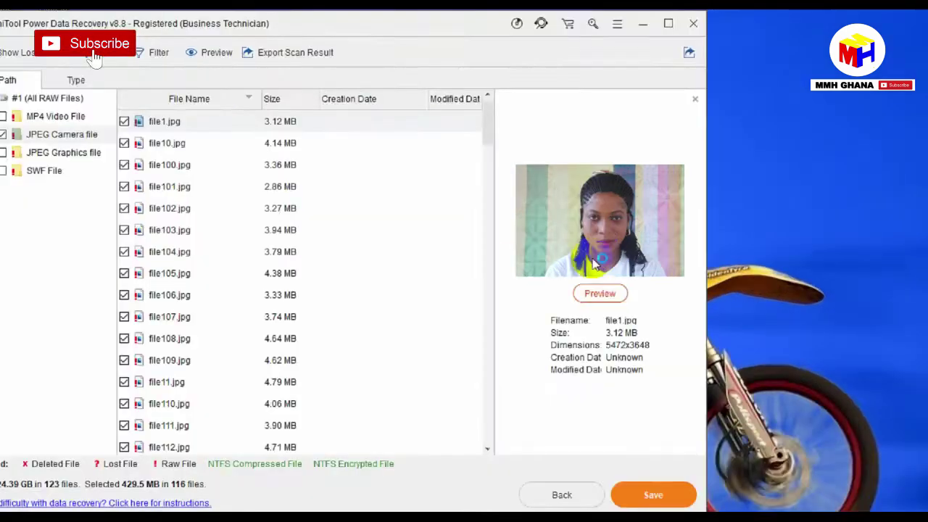
click(636, 276)
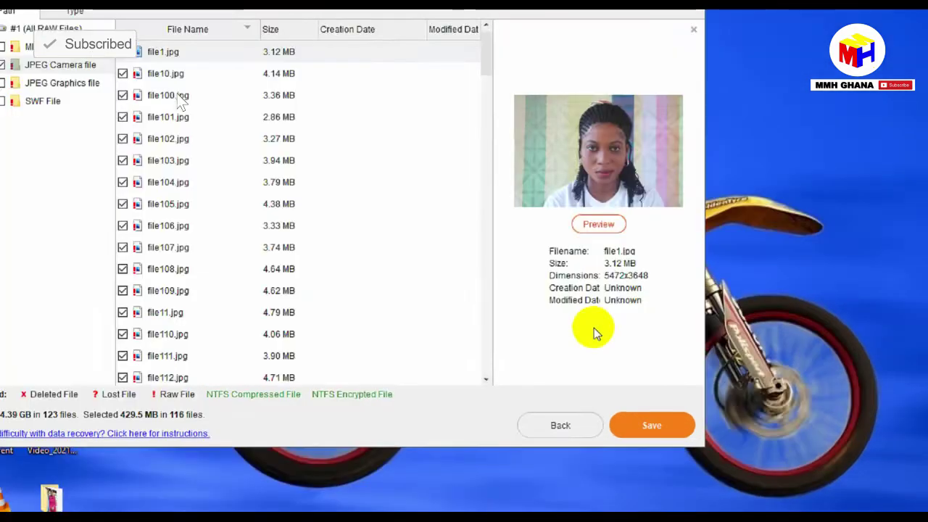
Start saving the marked files and browse the available destination drives and folders
click(692, 416)
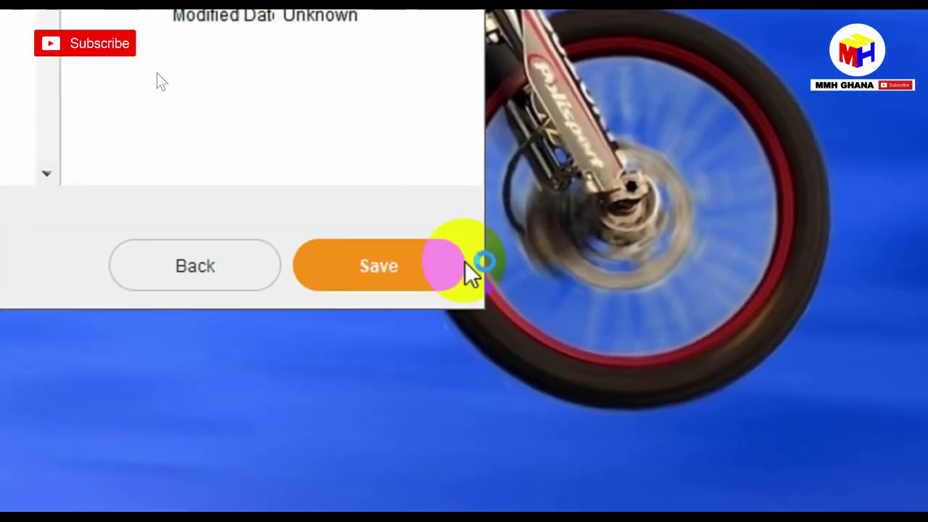
click(413, 290)
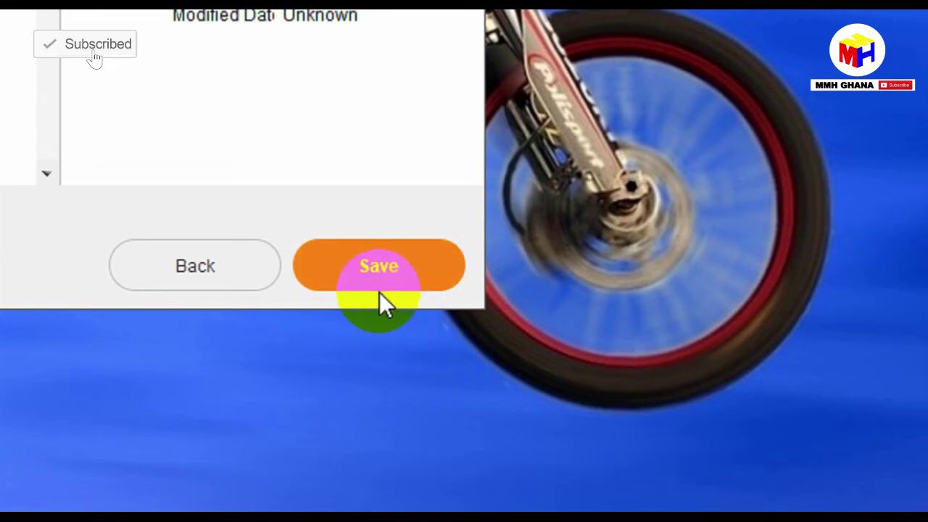
click(393, 269)
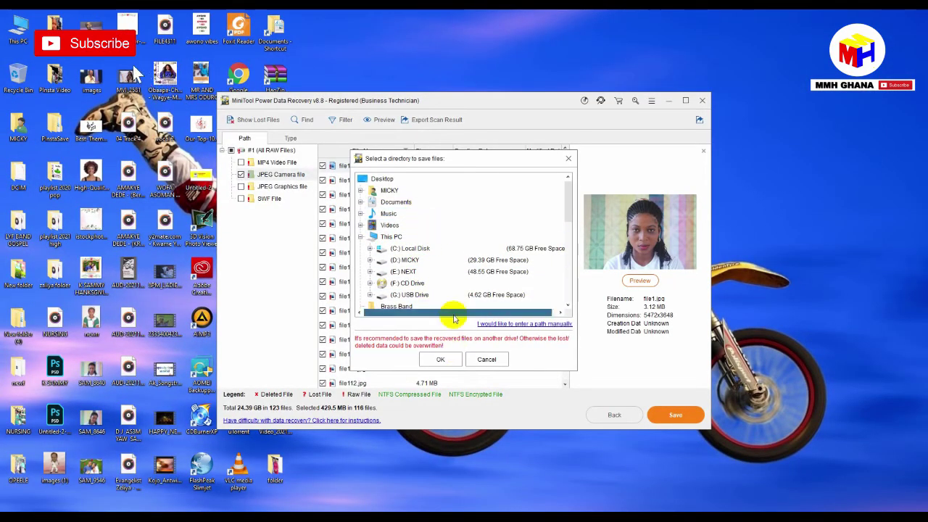
click(437, 295)
scroll(431, 275, down, 8)
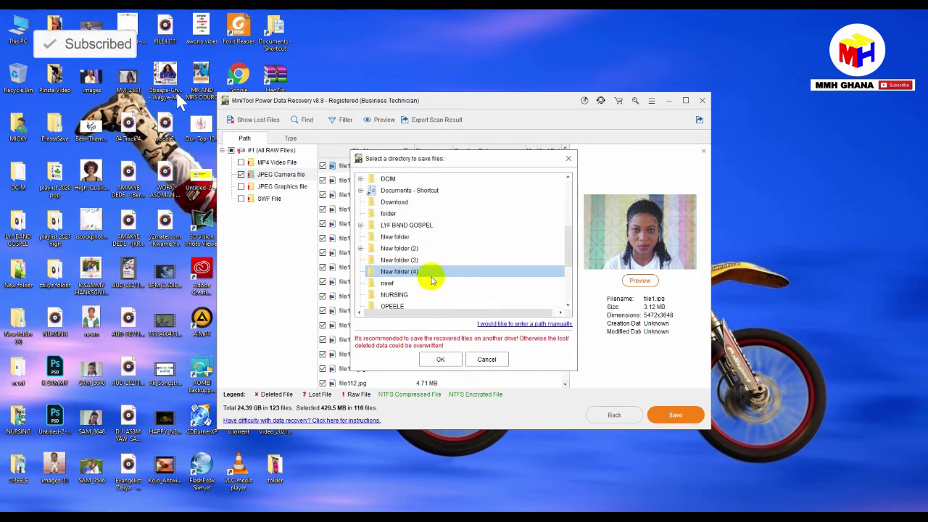
scroll(438, 254, up, 8)
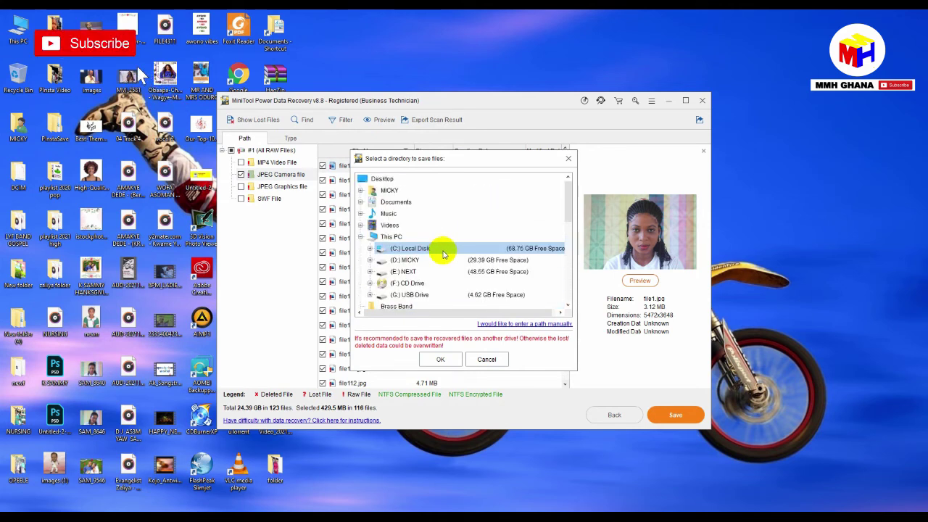
Try the Videos, C: and Music locations as save destinations, expand the Music folder, and dismiss the directory selection
click(398, 215)
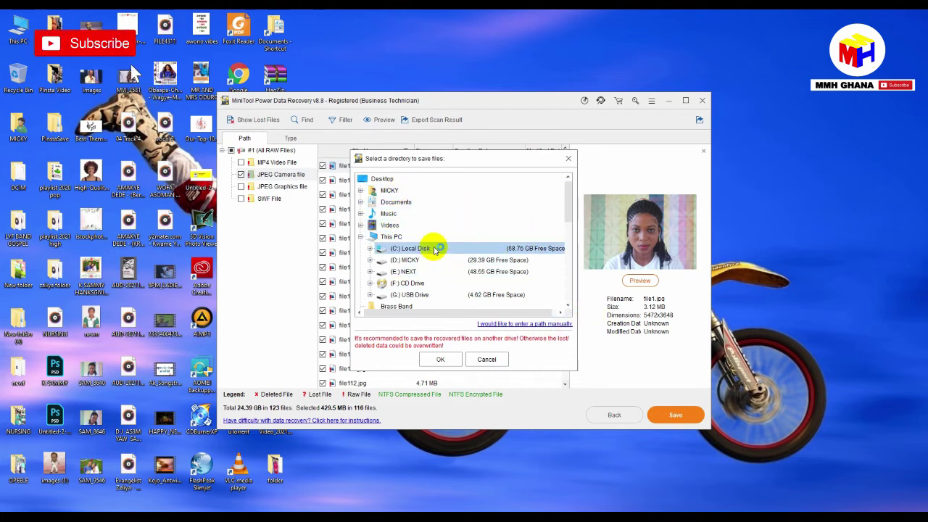
click(419, 225)
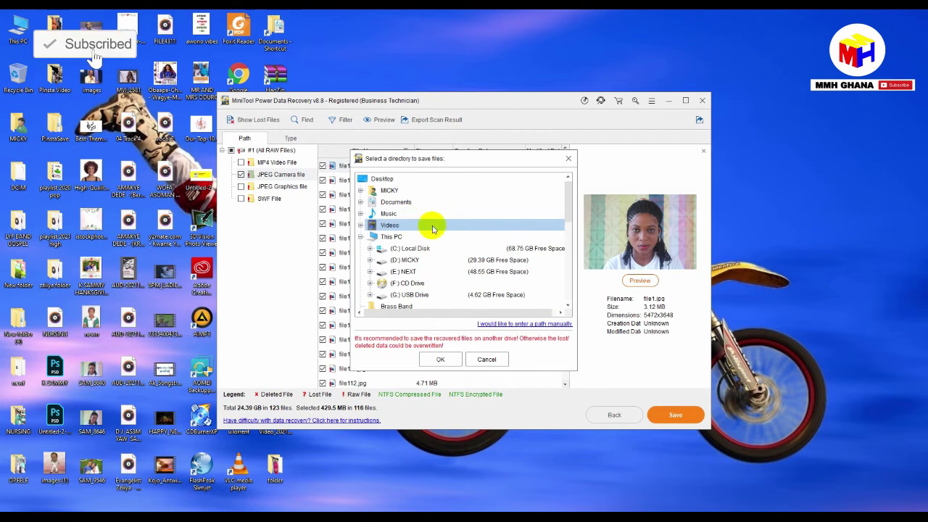
click(433, 248)
click(403, 225)
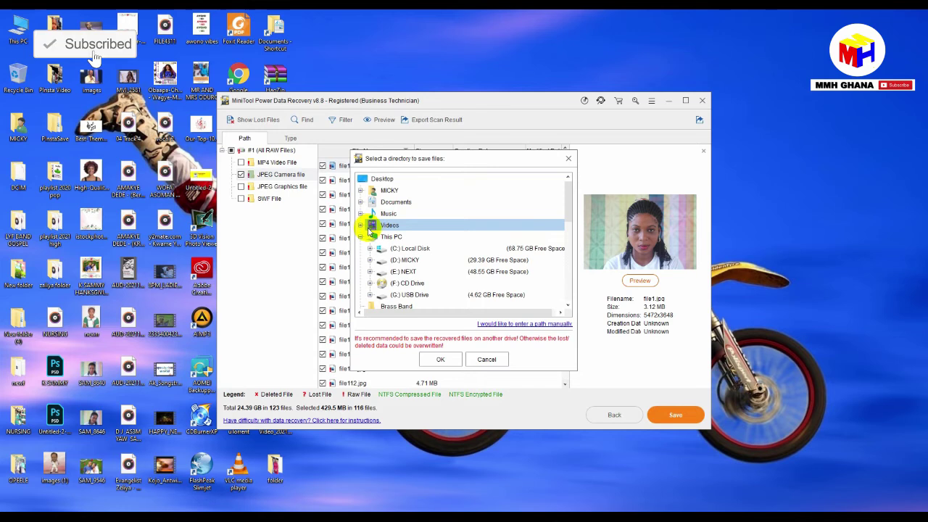
click(395, 216)
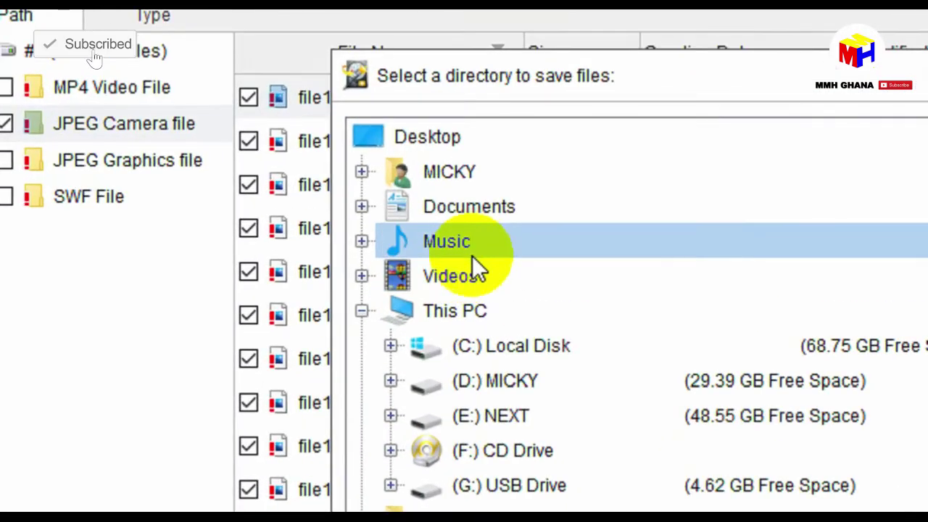
click(397, 217)
double_click(472, 251)
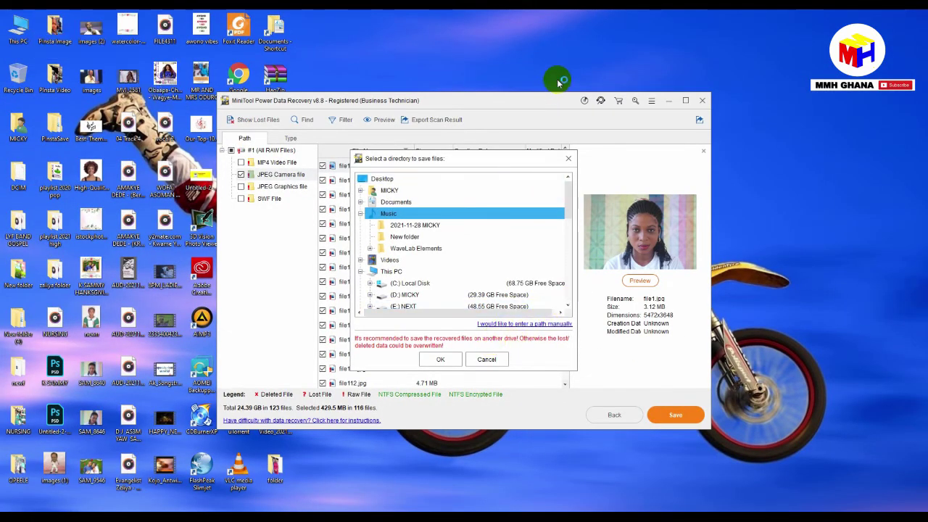
click(568, 158)
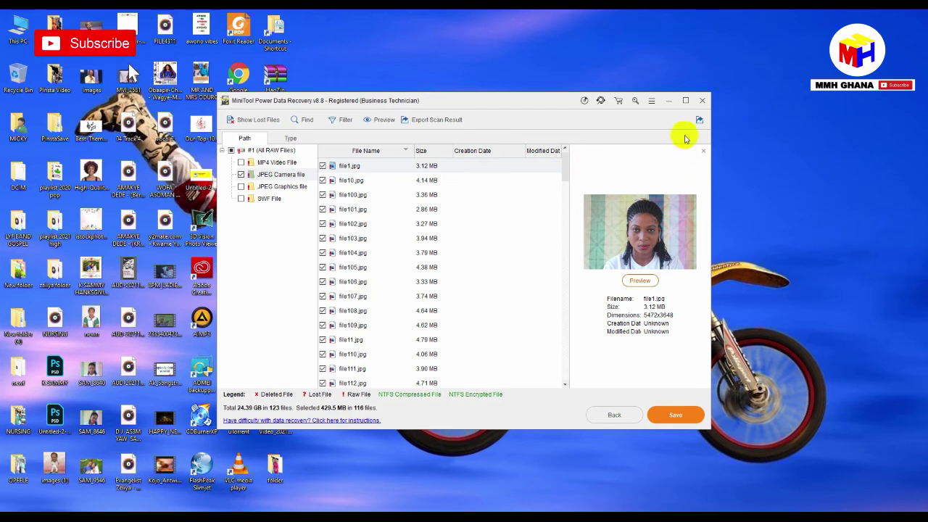
Minimize the recovery program and refresh the desktop
click(669, 100)
right_click(469, 111)
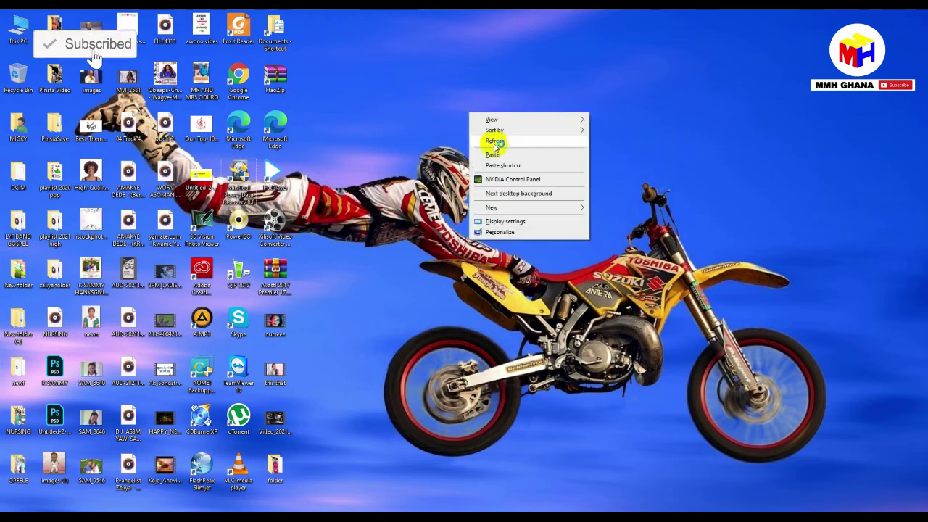
click(502, 144)
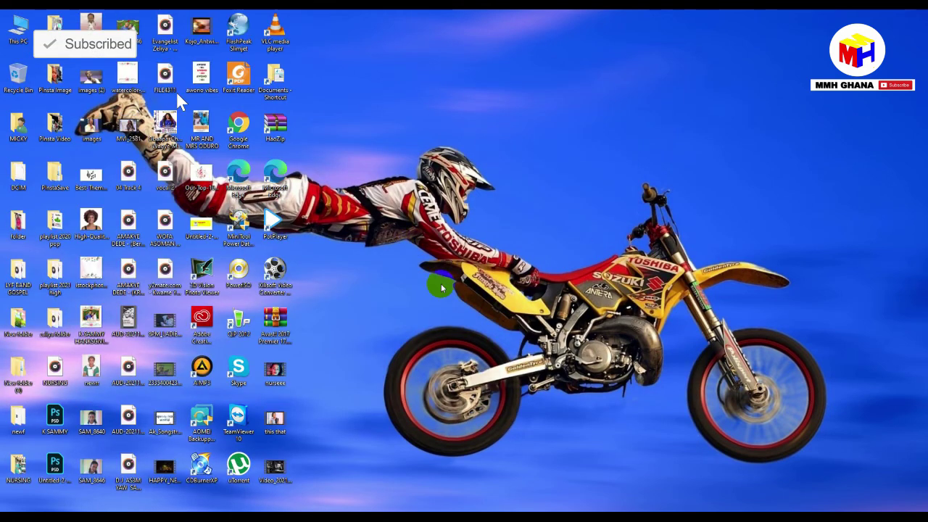